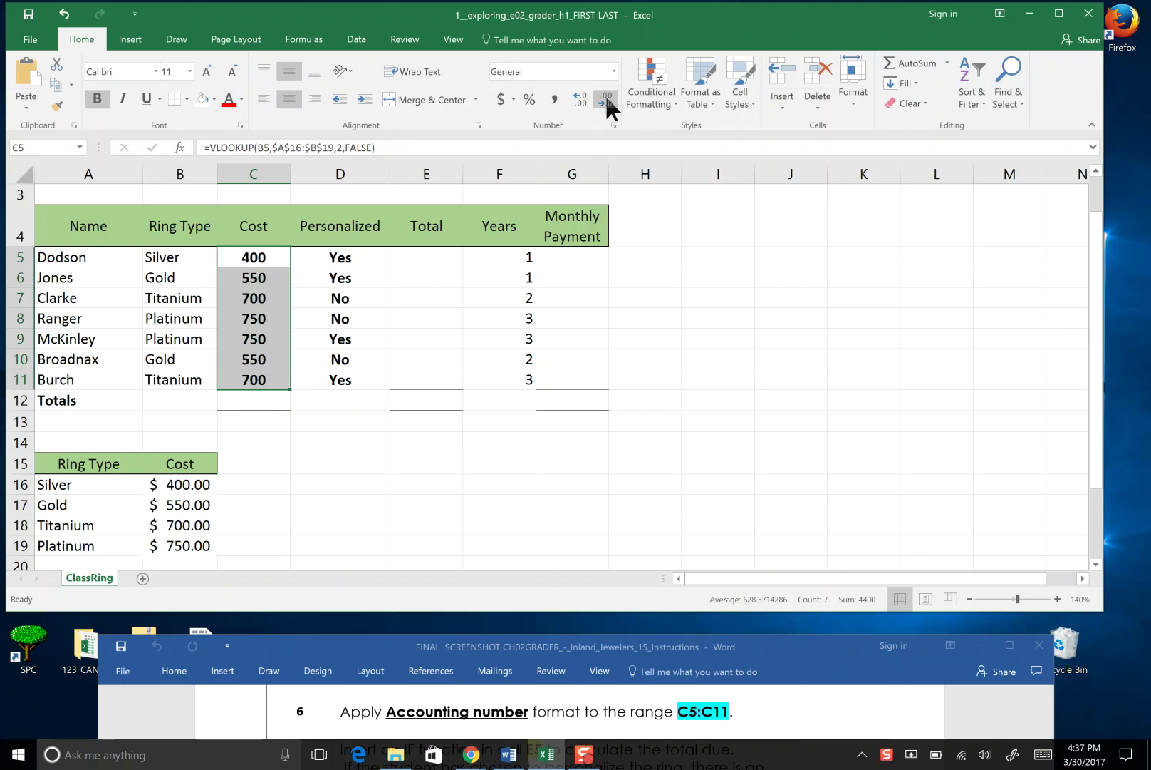
Step: Apply the Accounting number format to the costs in C5:C11 and save the workbook
click(612, 71)
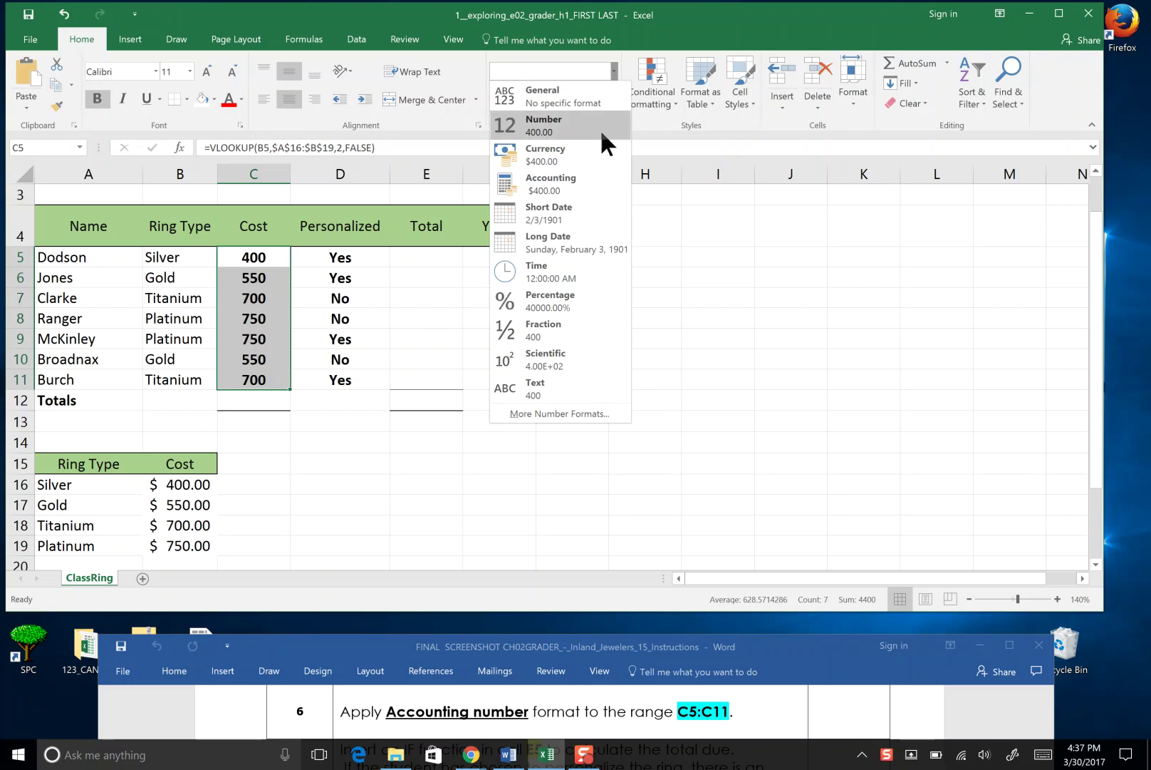
click(596, 180)
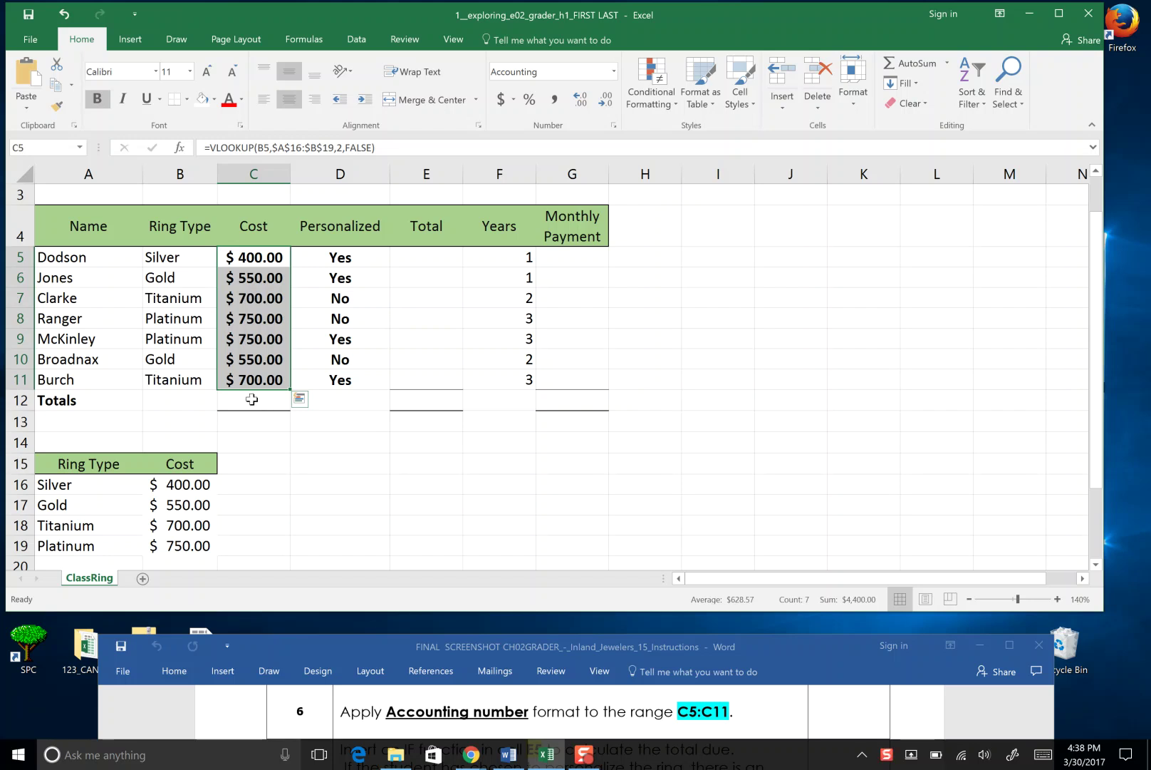
click(30, 20)
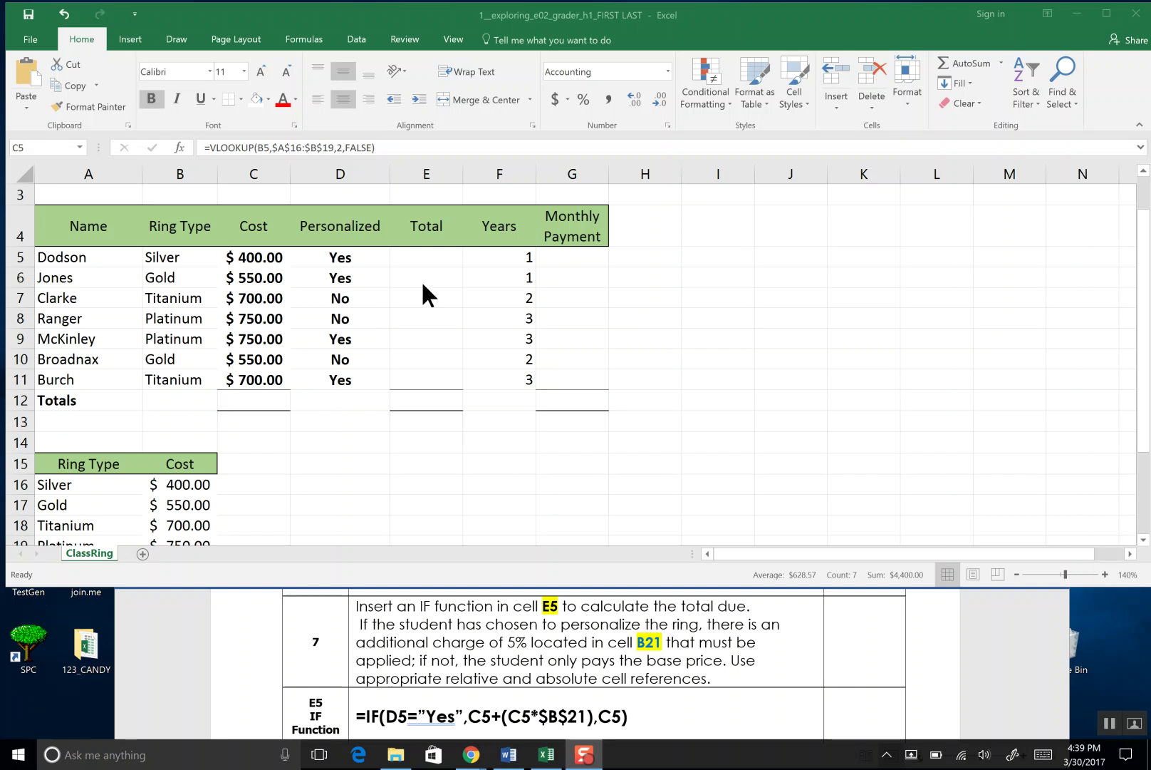
Step: Fill cell E5 in the Total column with the orange theme colour
click(420, 258)
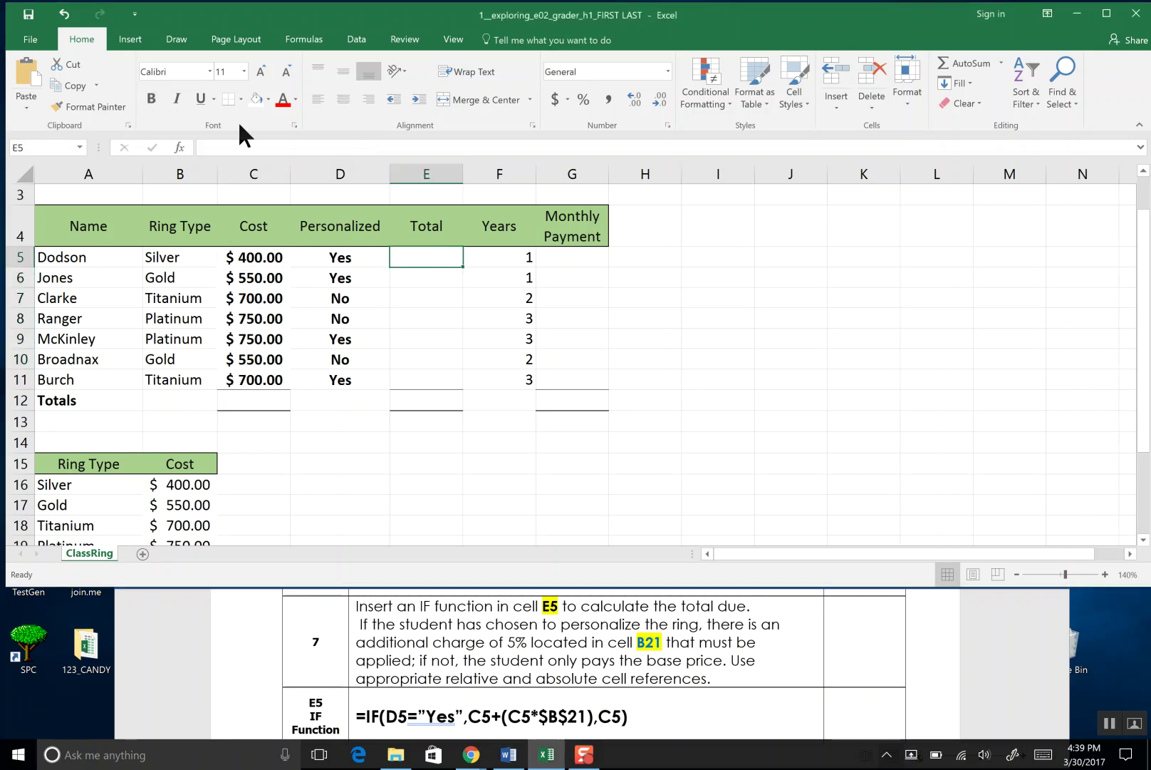
click(268, 99)
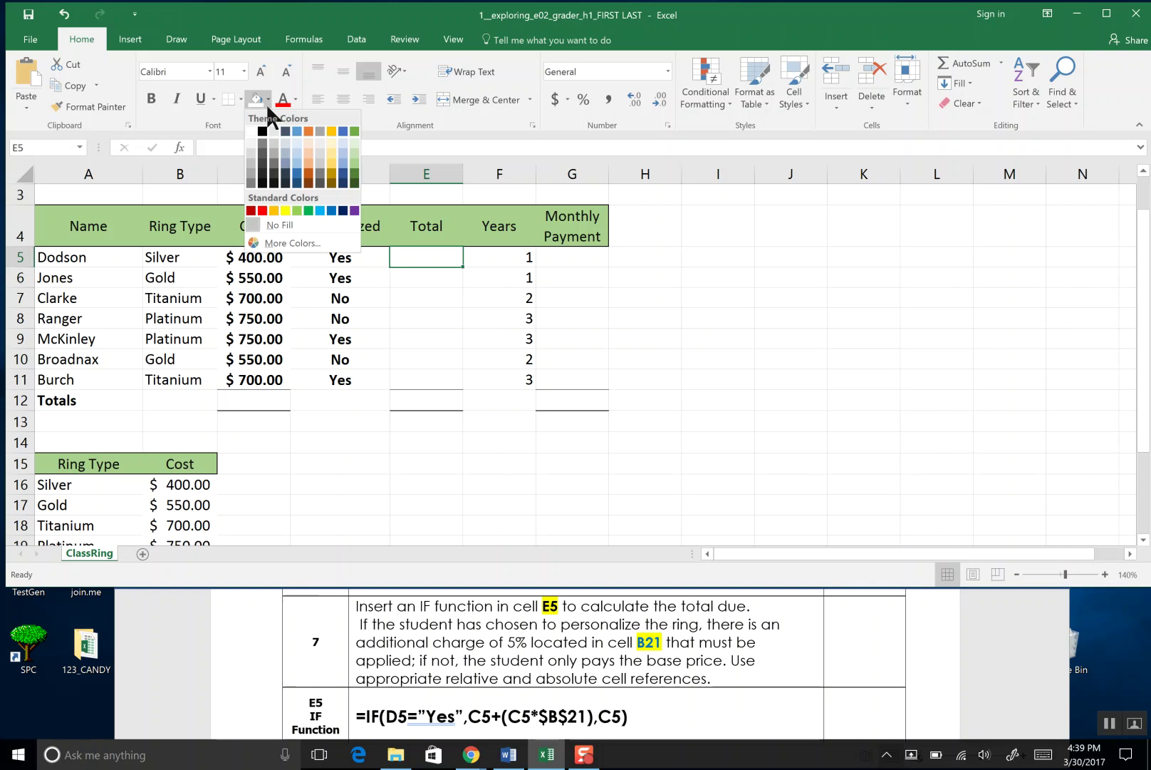
click(307, 132)
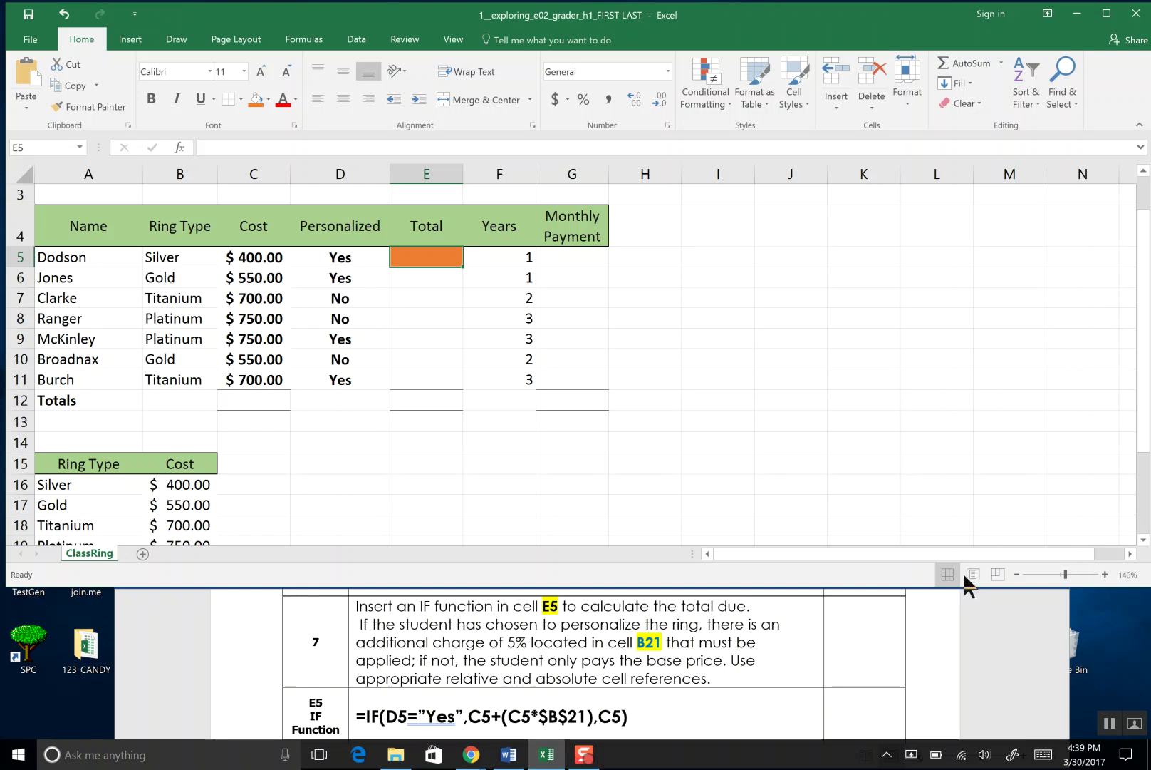
Step: Enlarge the workbook window to reveal row 21 and fill the personalizing surcharge cell B21 with a custom pink colour
drag(1143, 586, 1143, 626)
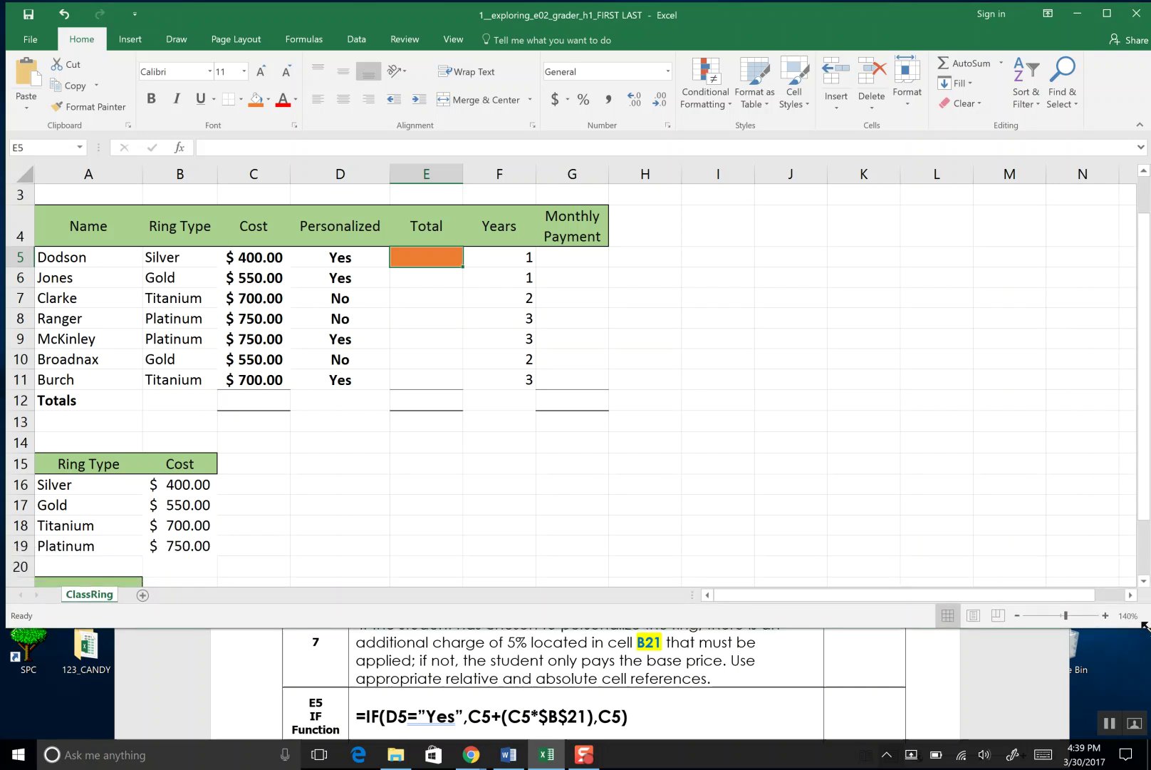
drag(1143, 626, 1146, 686)
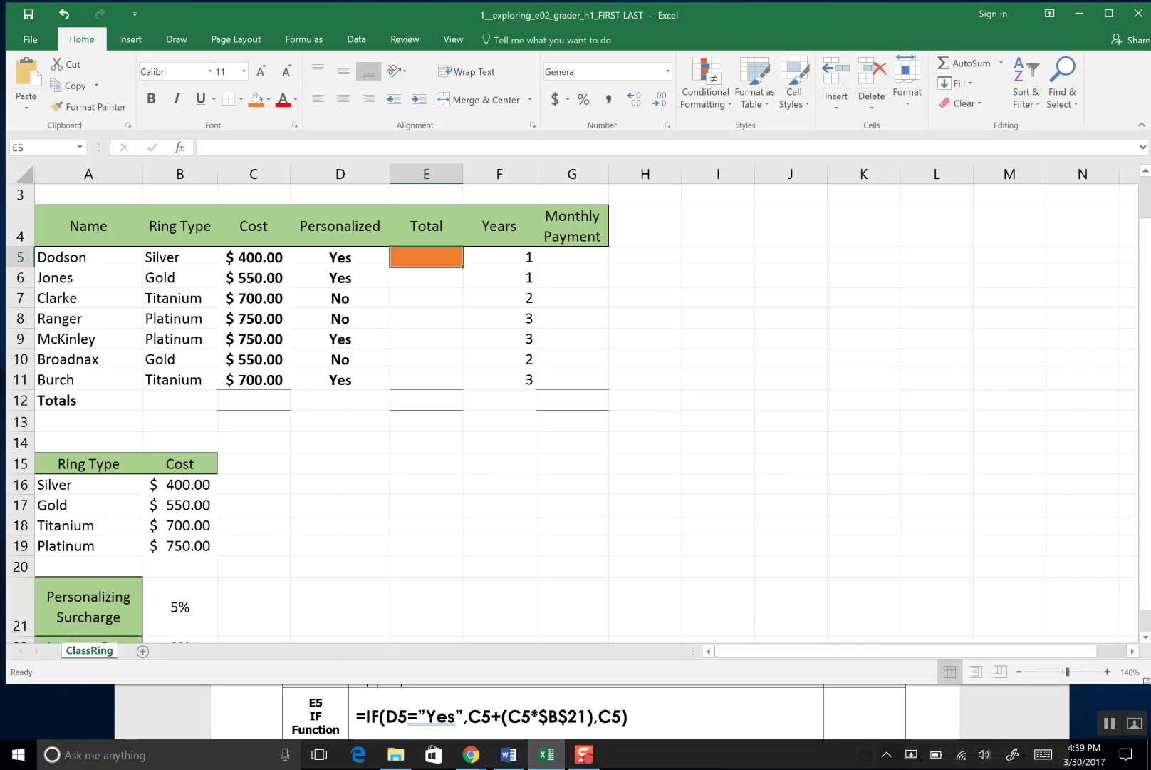
click(193, 606)
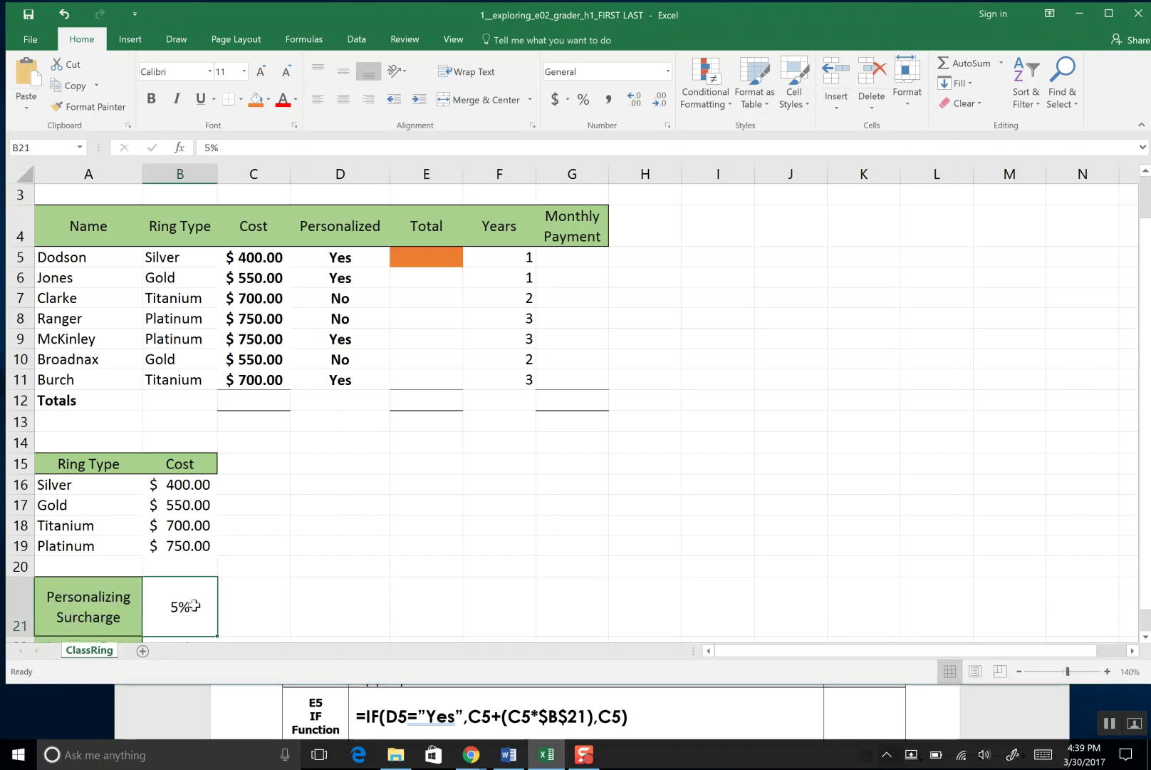
click(268, 99)
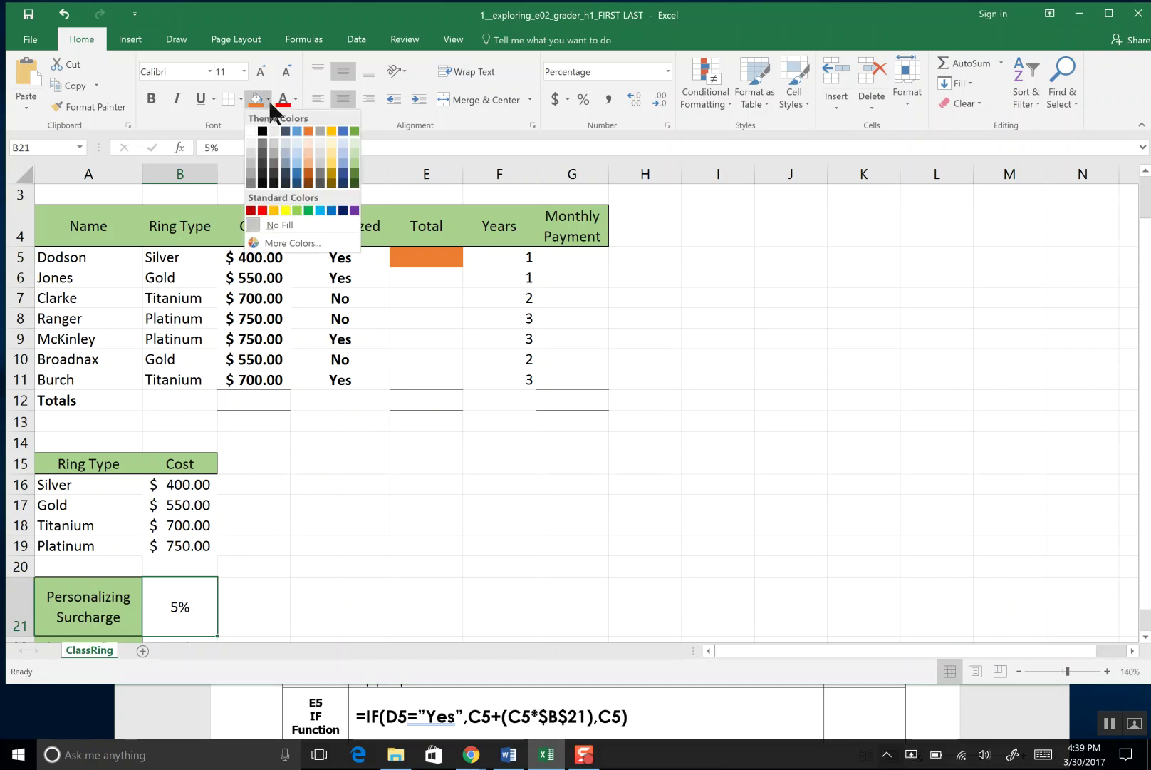
click(292, 243)
click(482, 386)
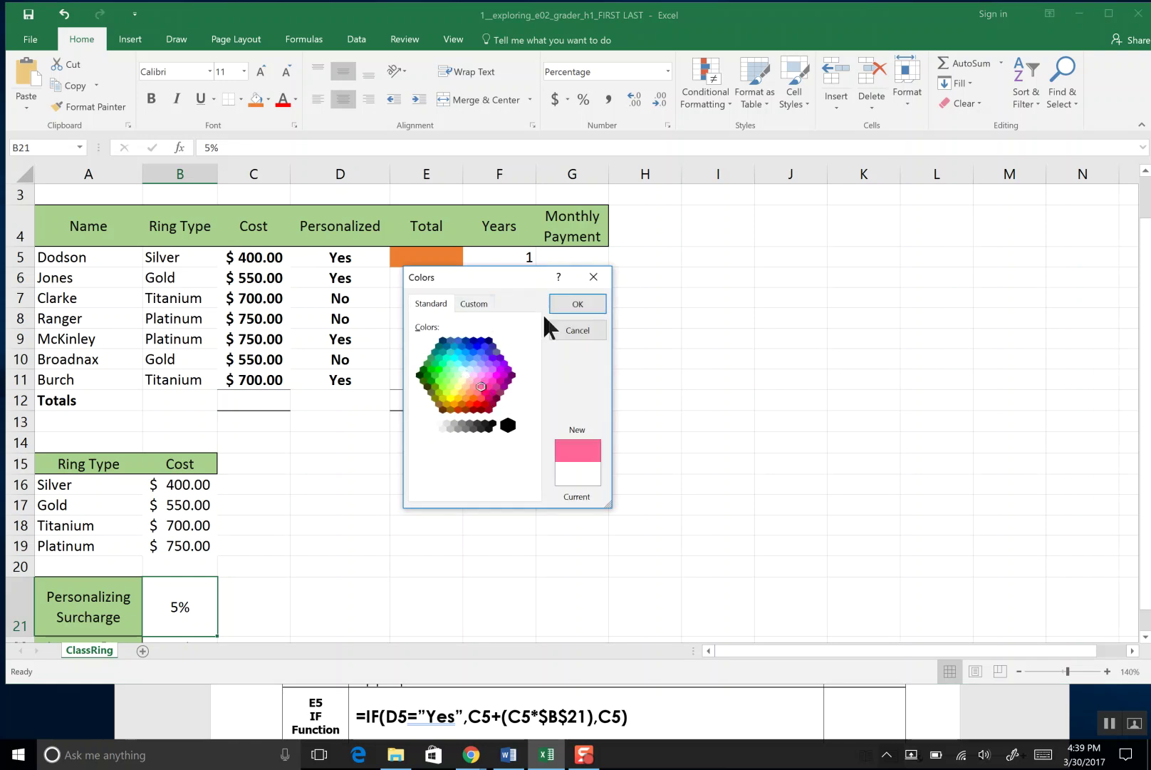
click(576, 303)
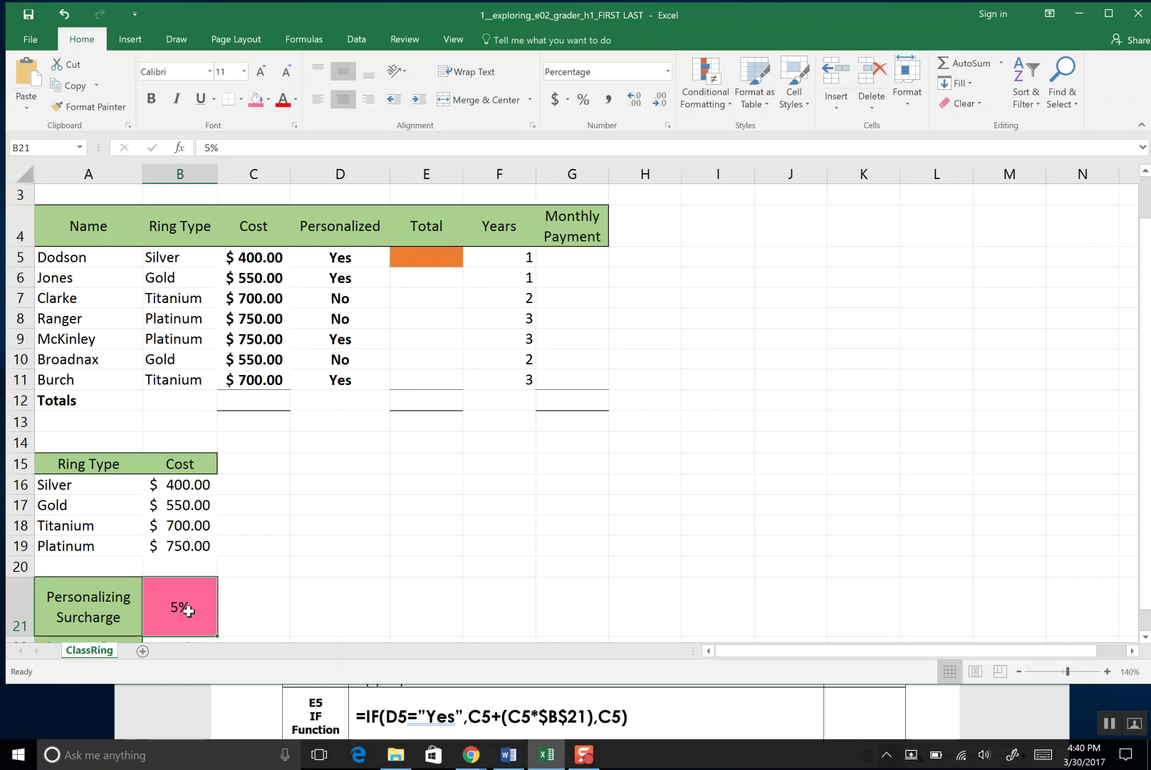
Step: Start an IF function in cell E5 with the logical test D5="Yes"
click(444, 255)
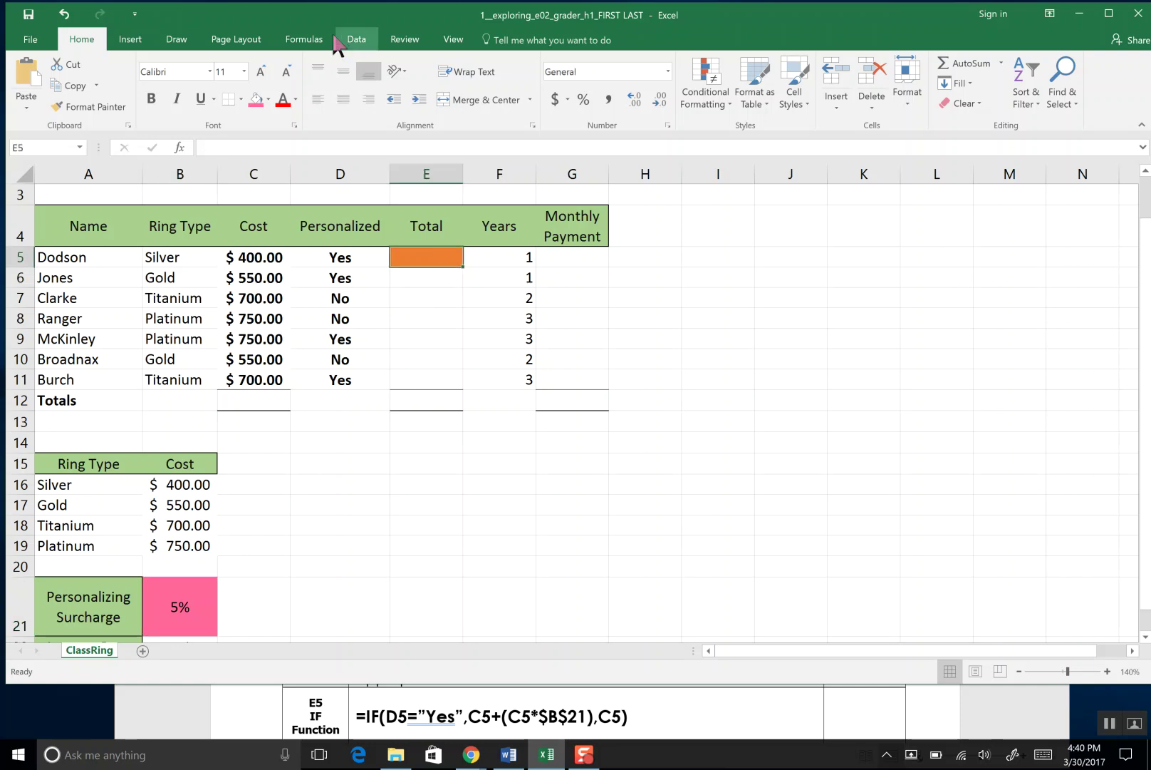
click(304, 40)
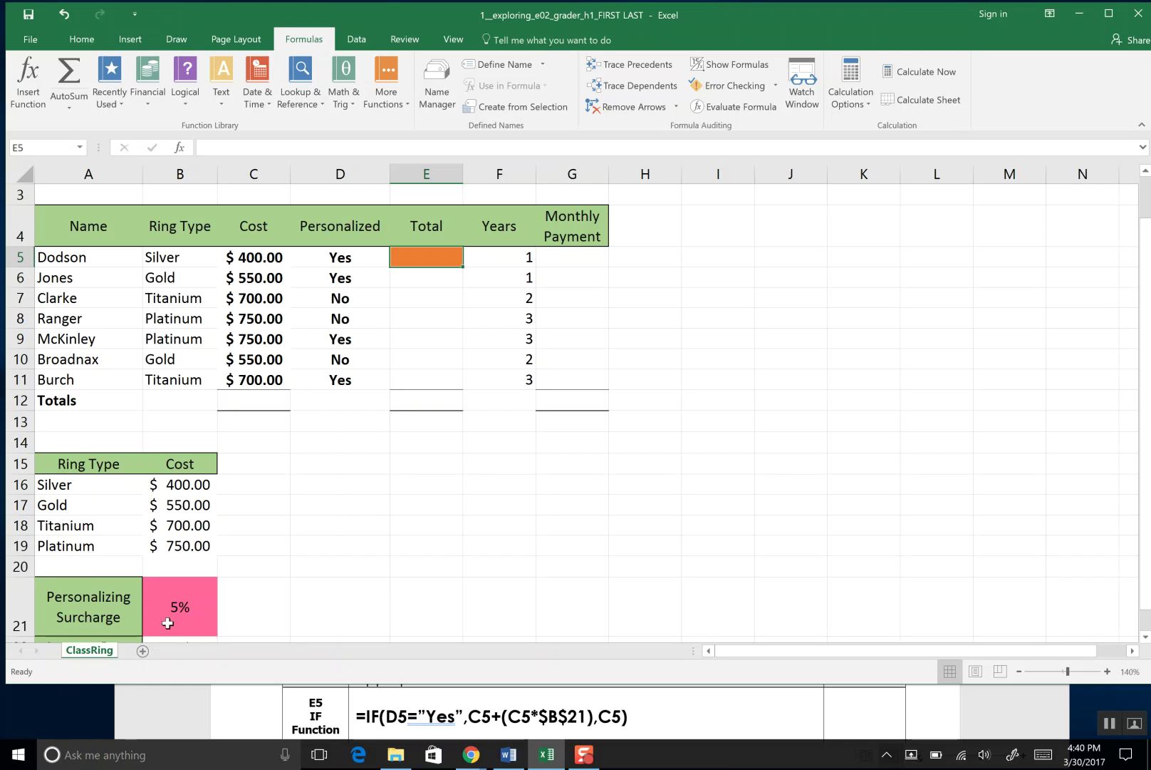
click(191, 100)
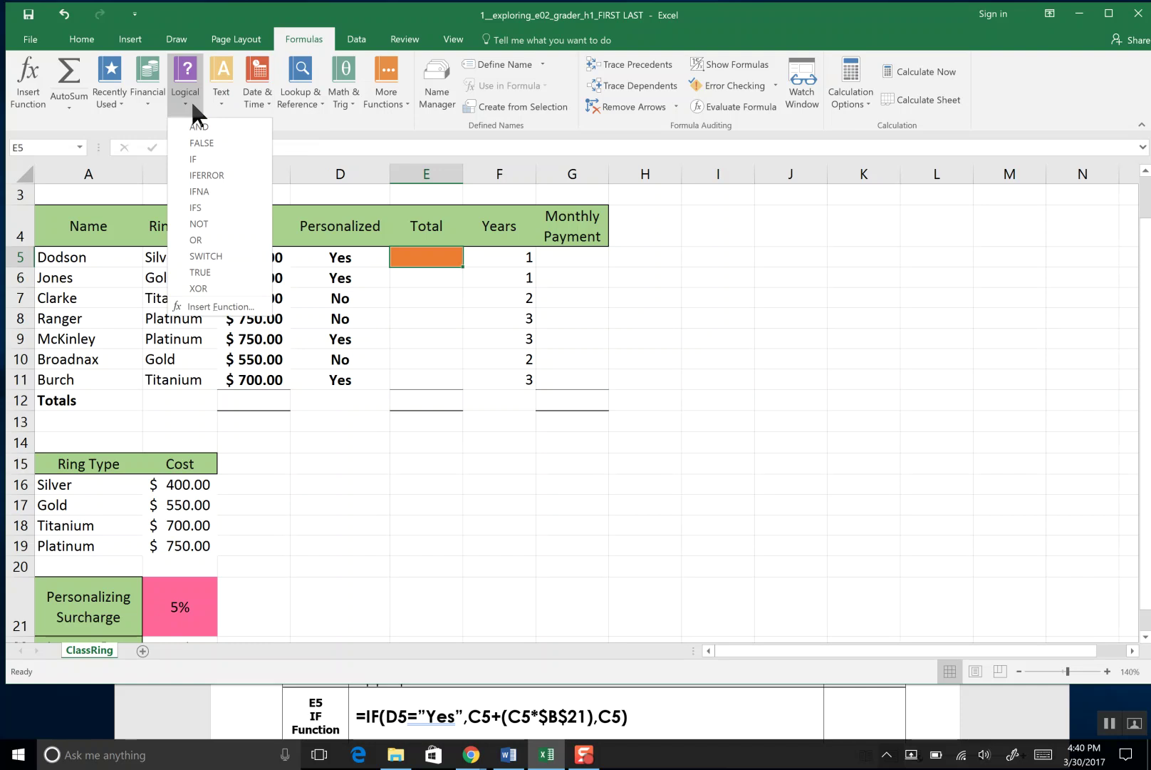
click(202, 160)
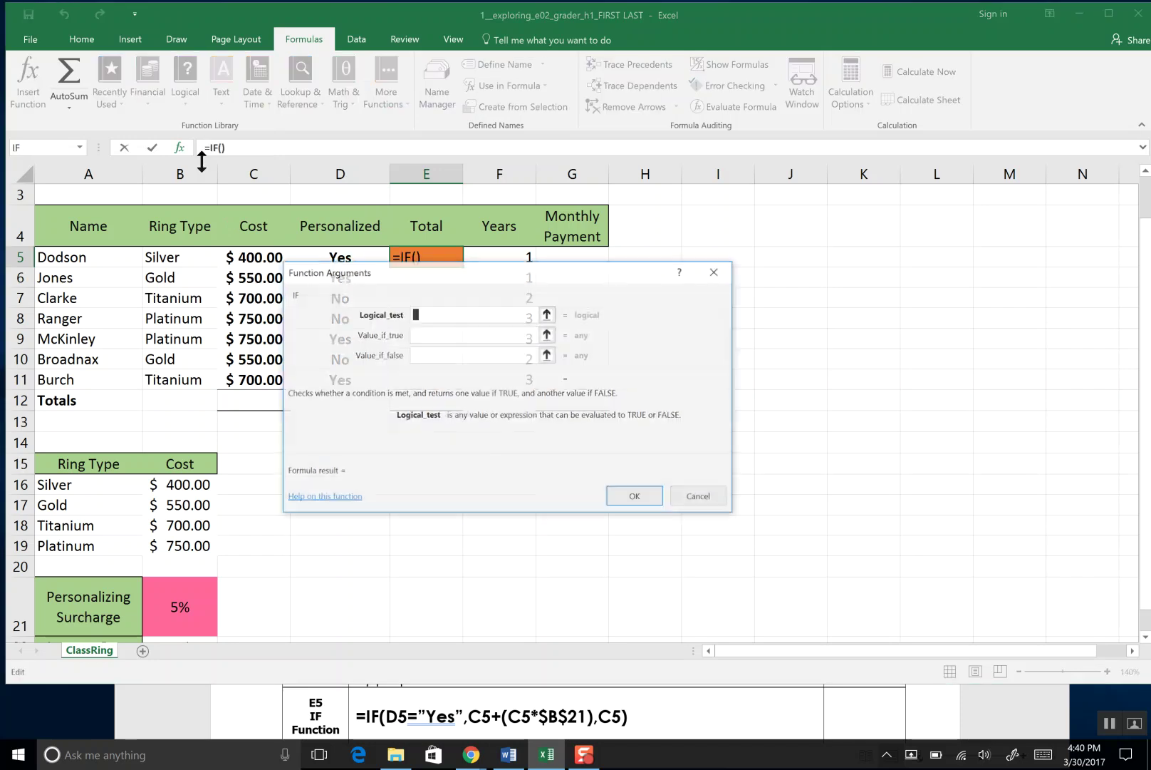
drag(413, 270, 601, 193)
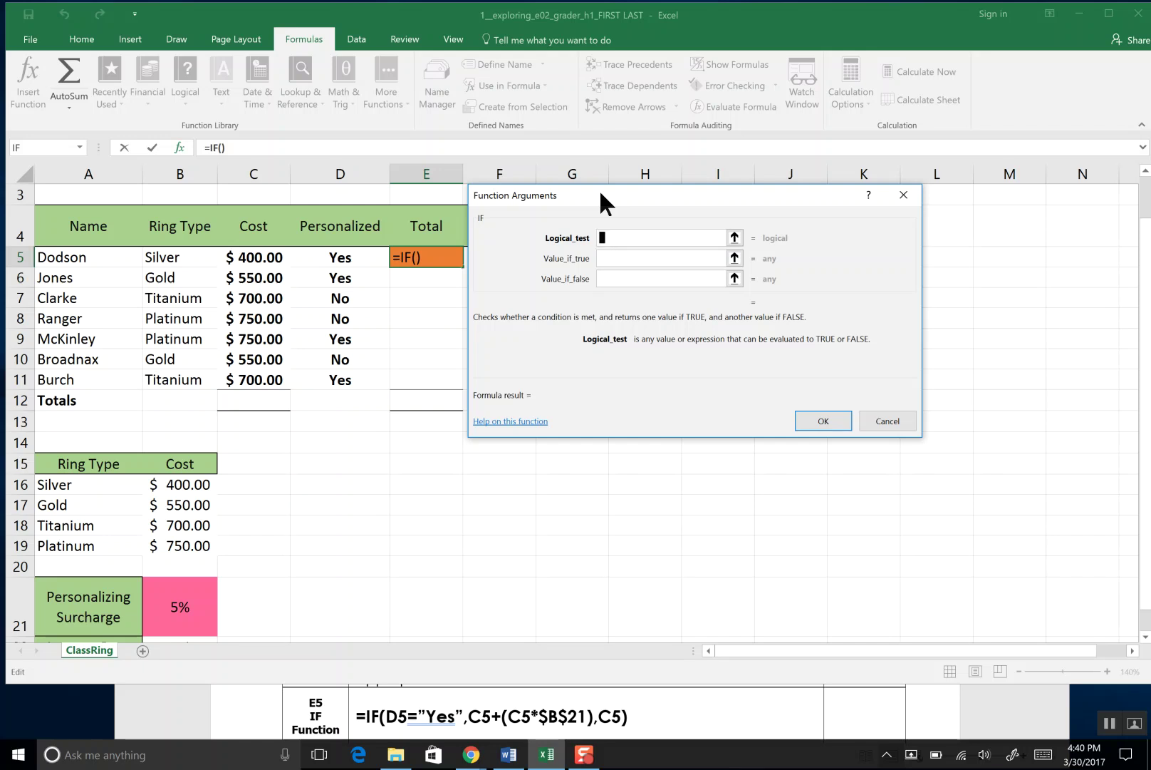
click(356, 258)
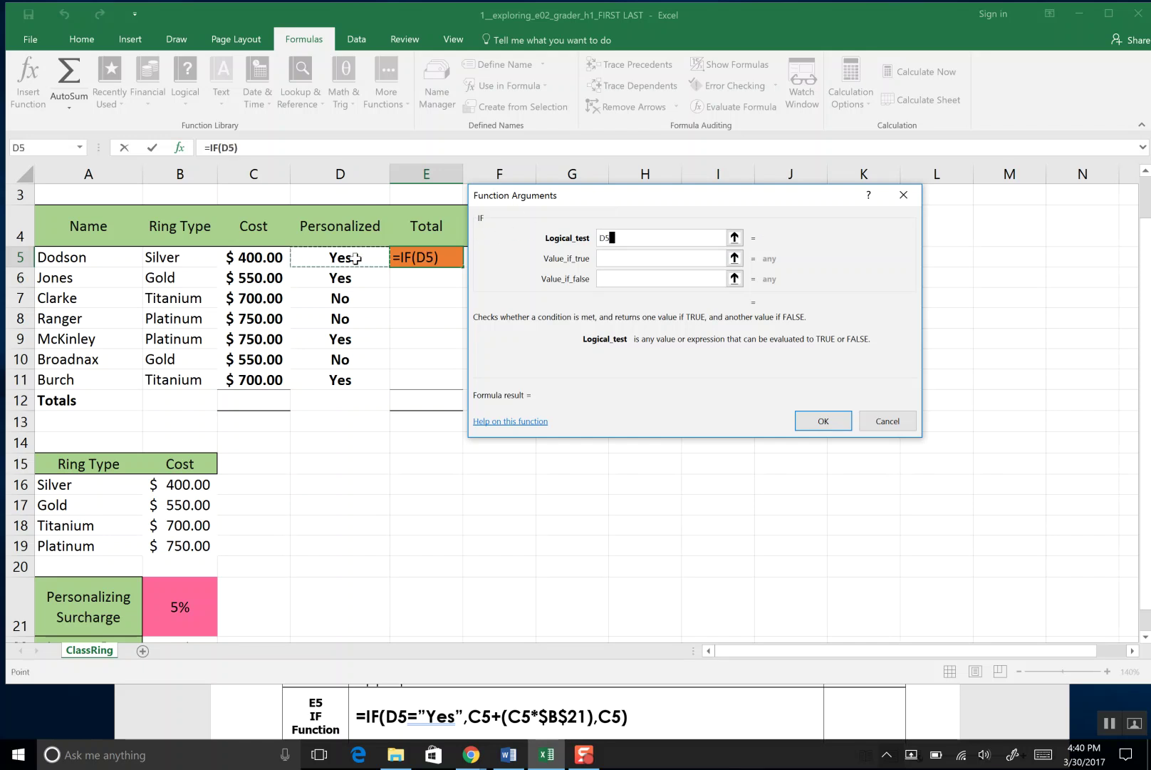
text(=)
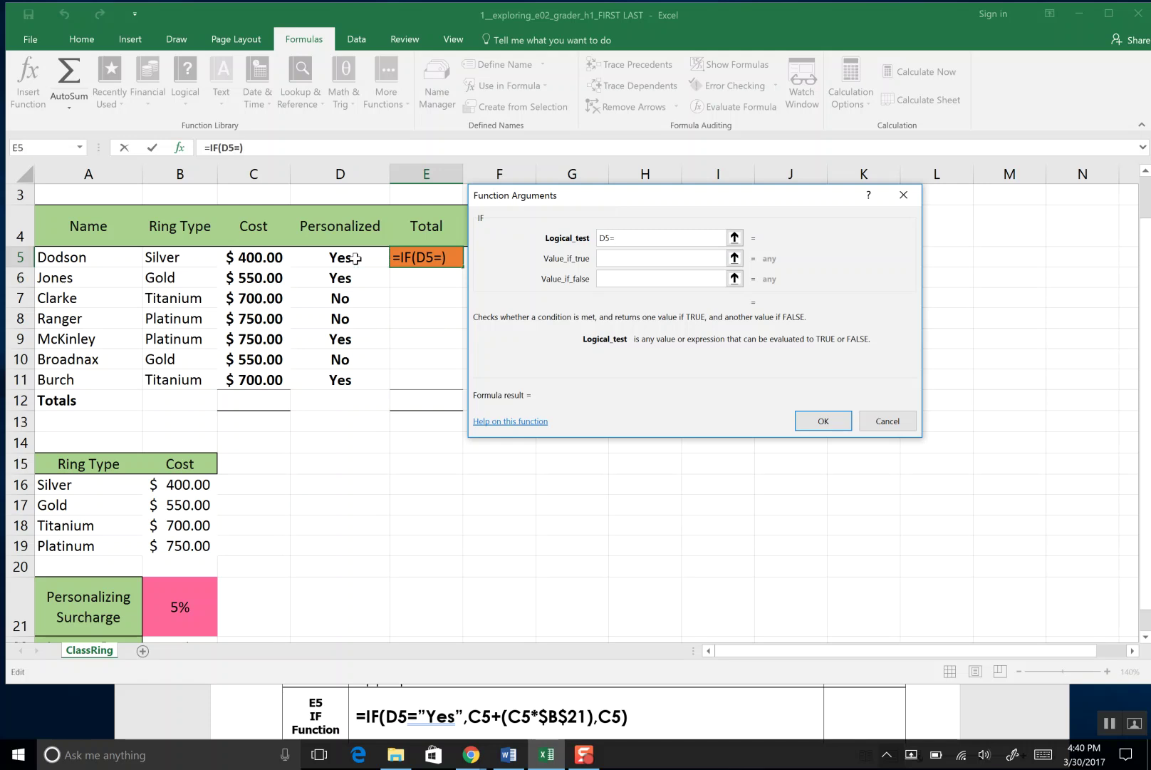
text("Yes")
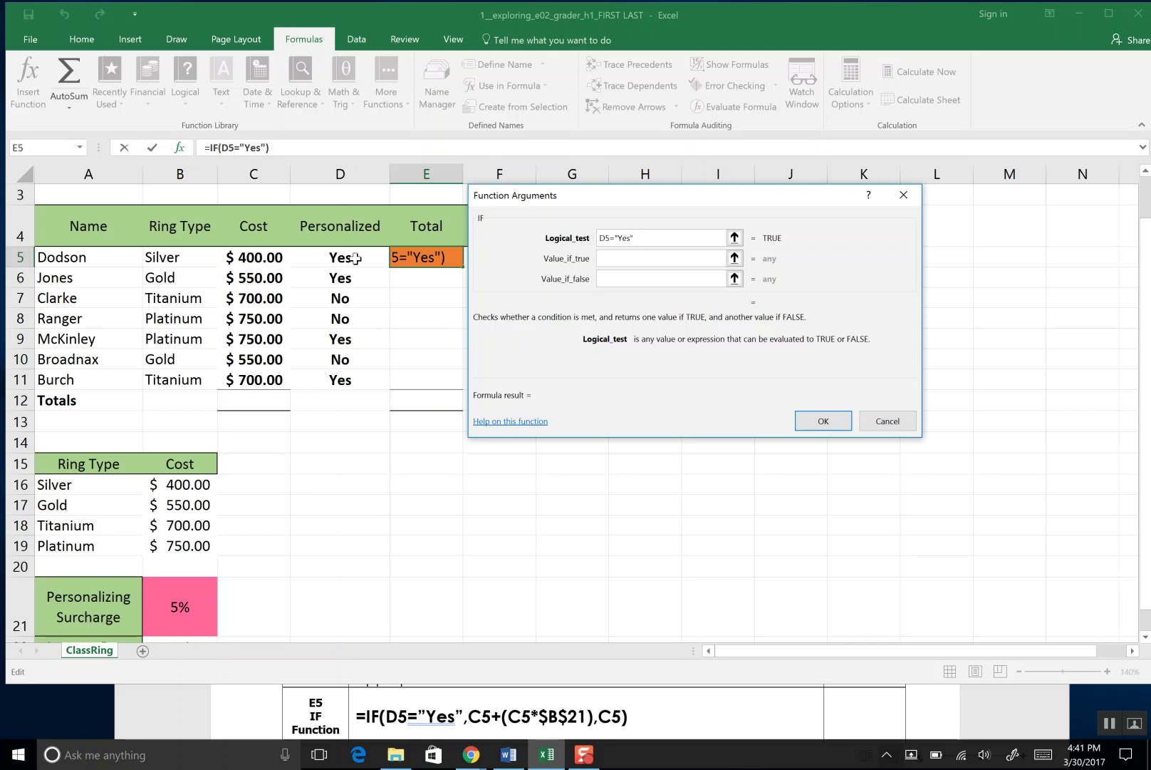
Step: Set the IF function's value if true to C5+(C5*$B$21), with an absolute reference to the surcharge cell
click(612, 265)
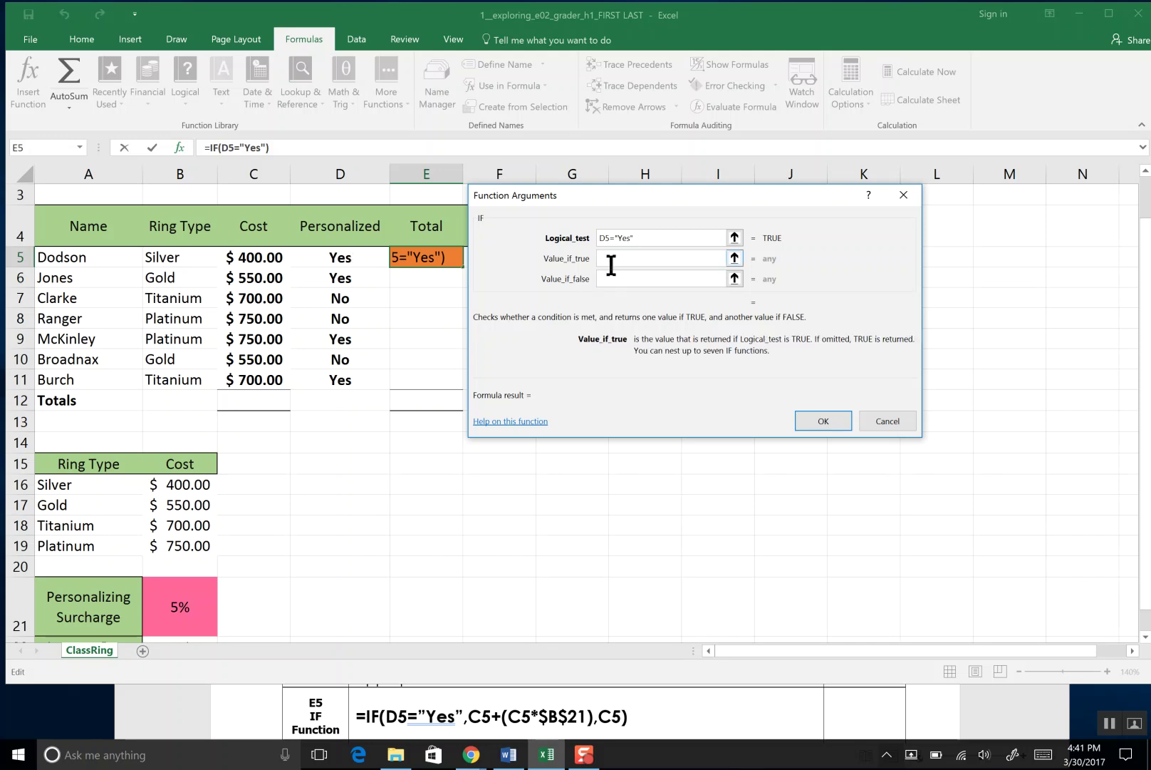
click(257, 257)
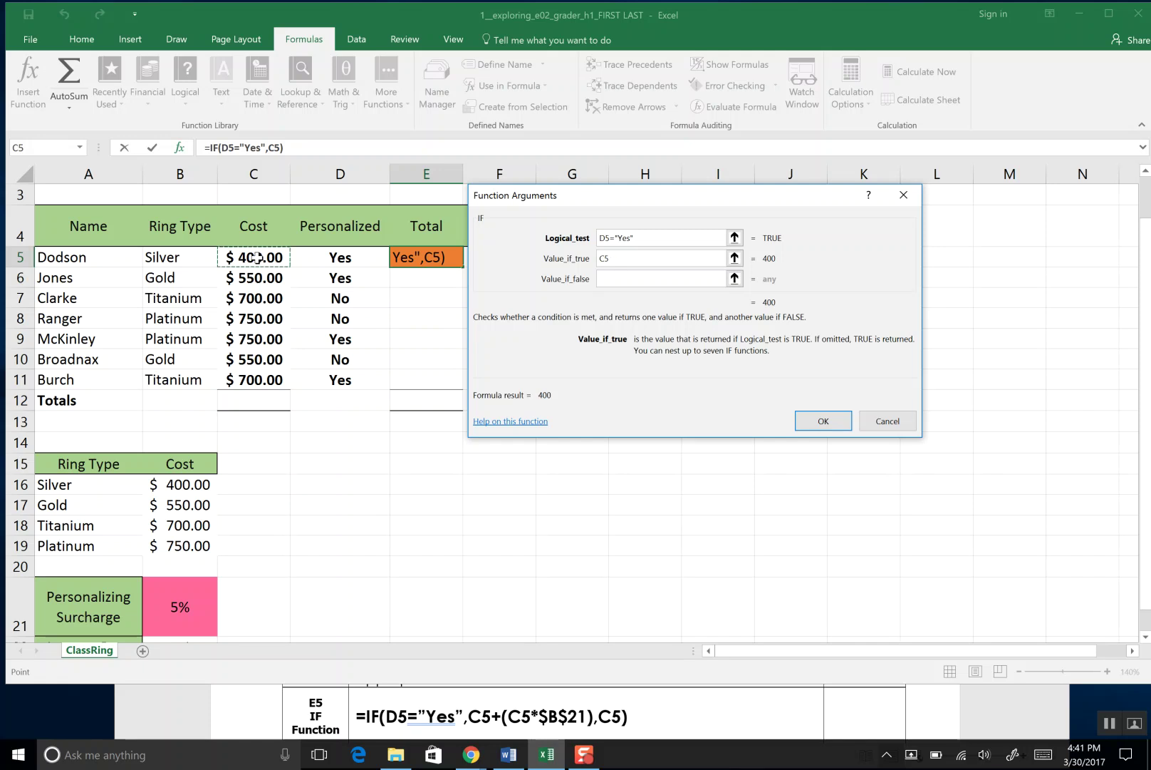
text(+)
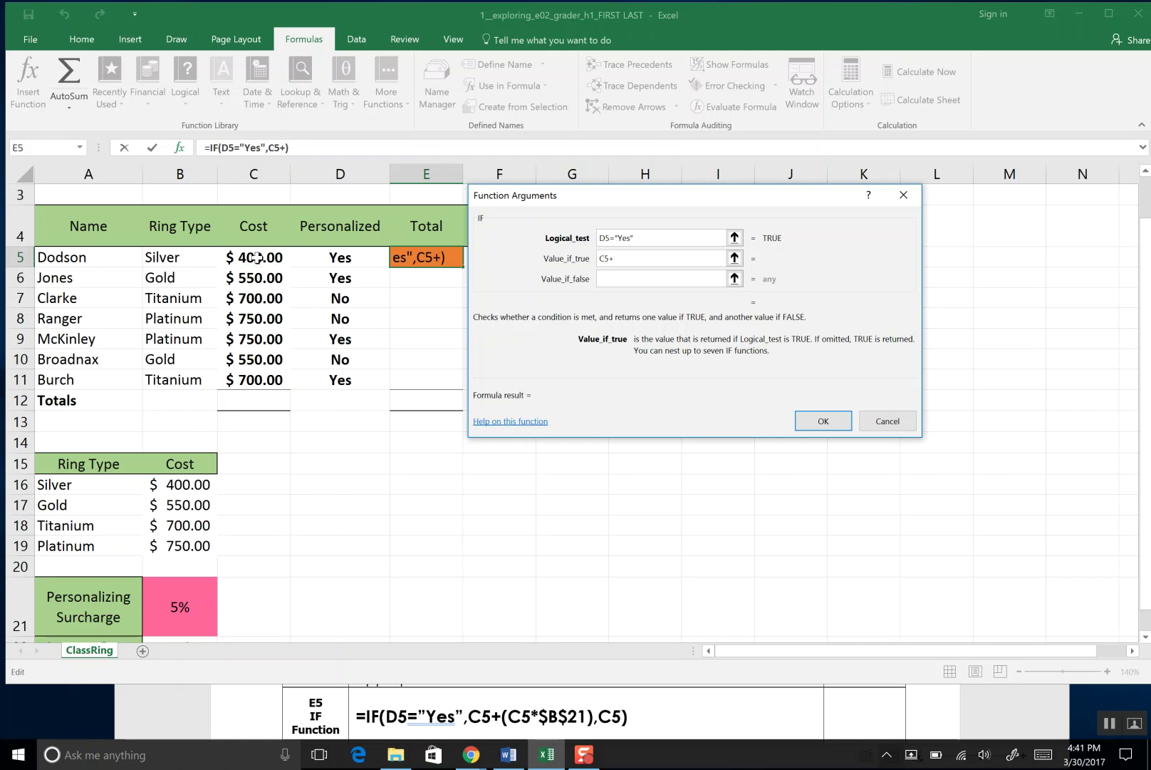
text(()
click(251, 258)
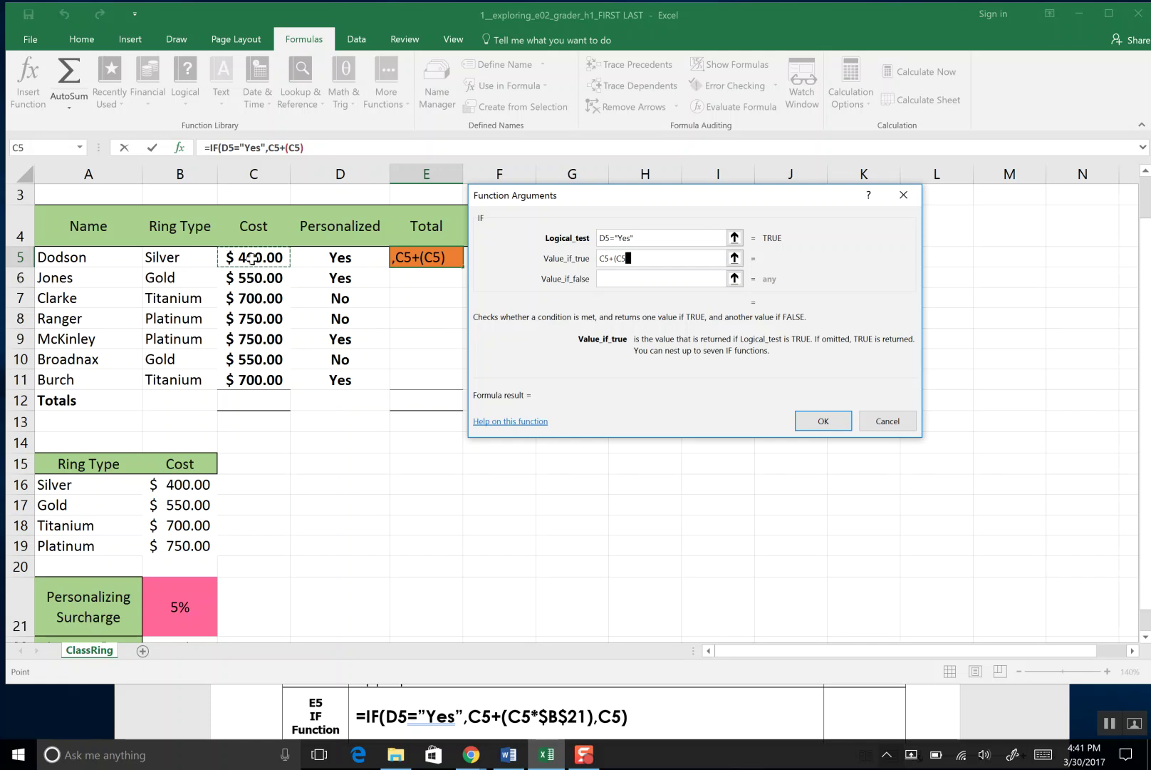
text(*)
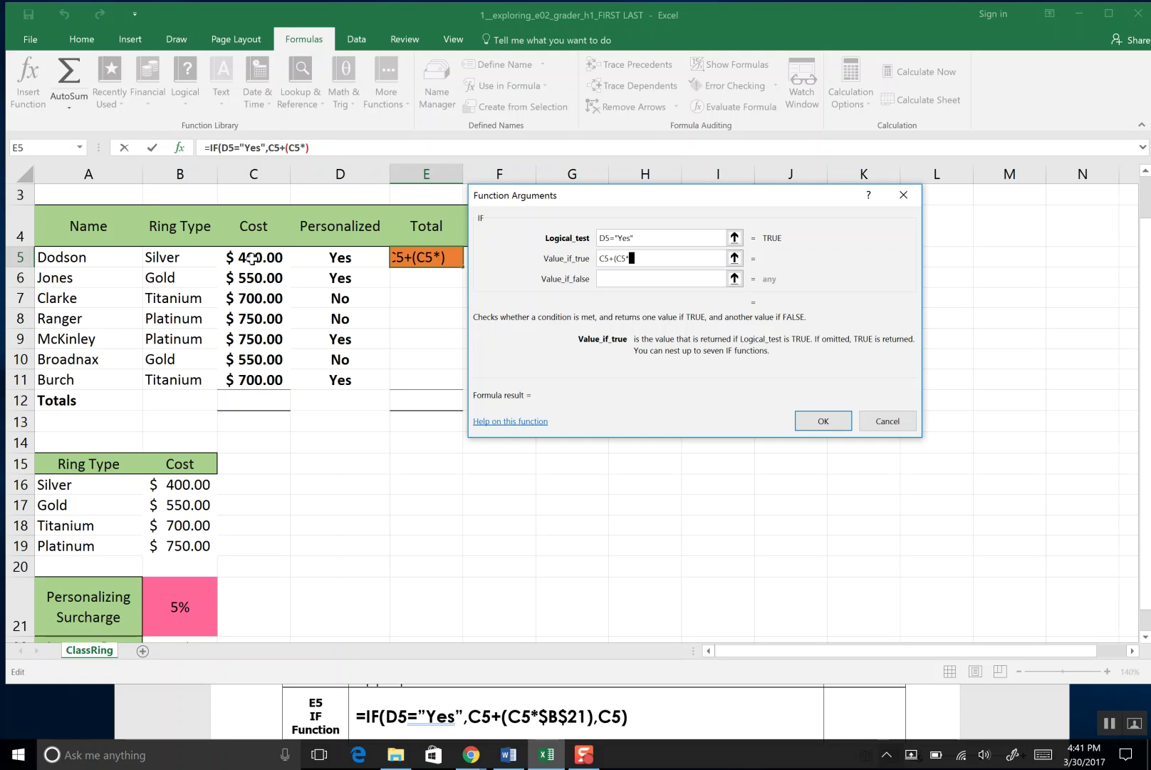
click(178, 613)
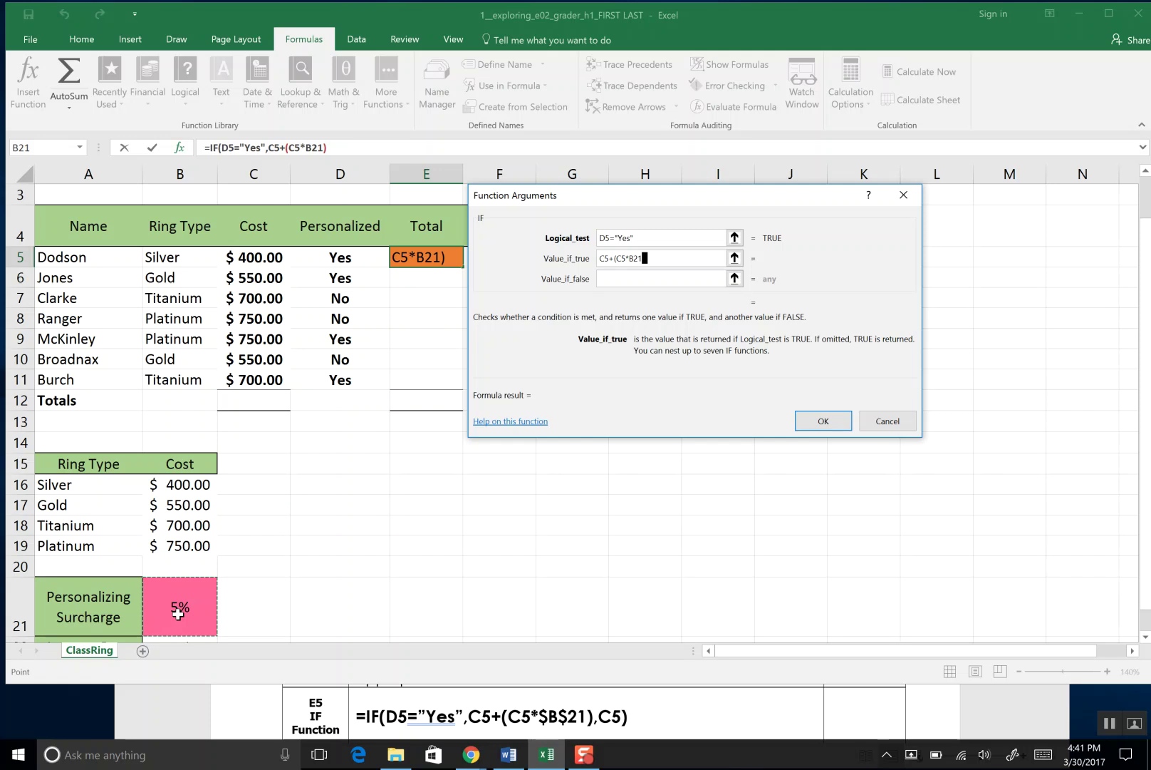
text())
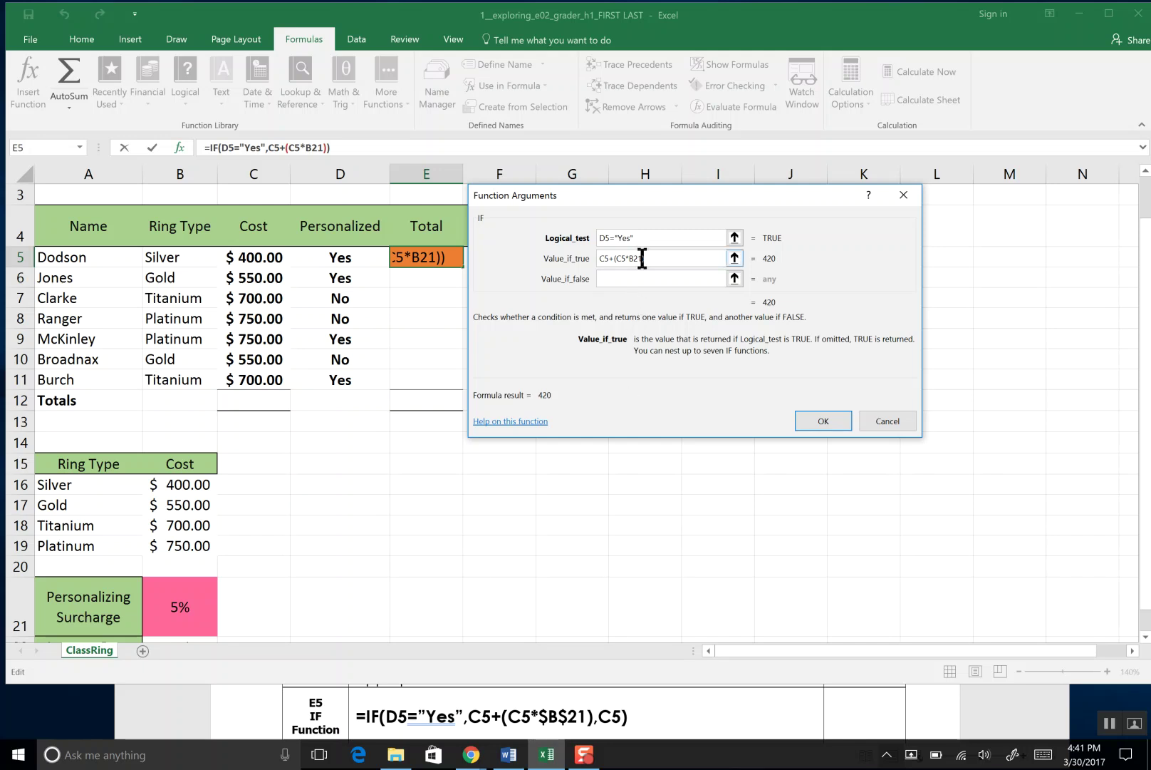
drag(638, 258, 631, 256)
key(F4)
Step: Set the IF function's value if false to C5 and insert the completed function in E5
click(611, 279)
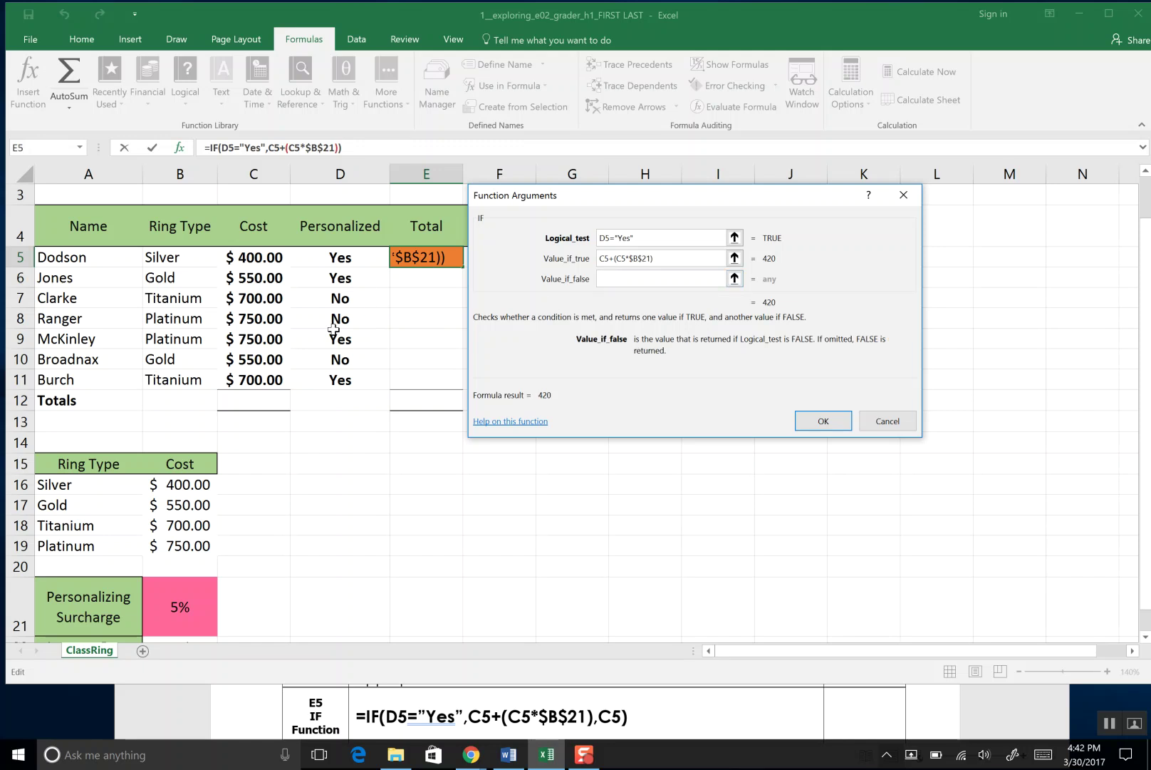
click(255, 258)
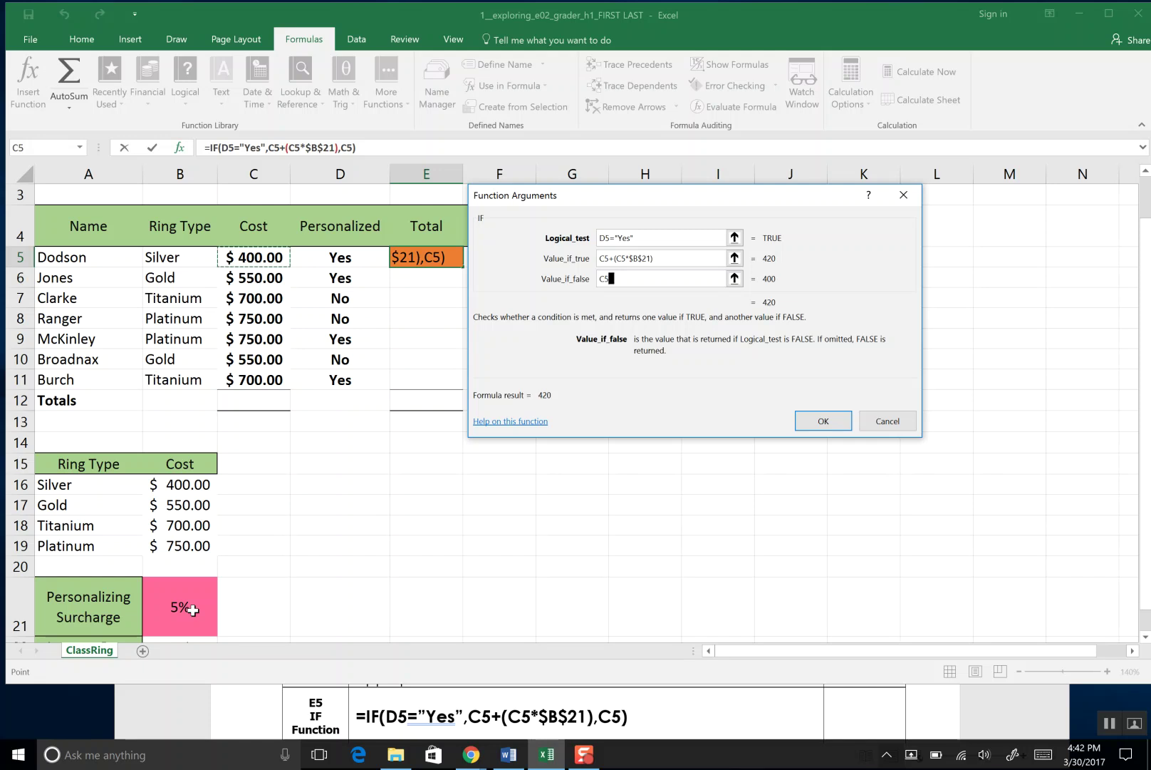
click(823, 422)
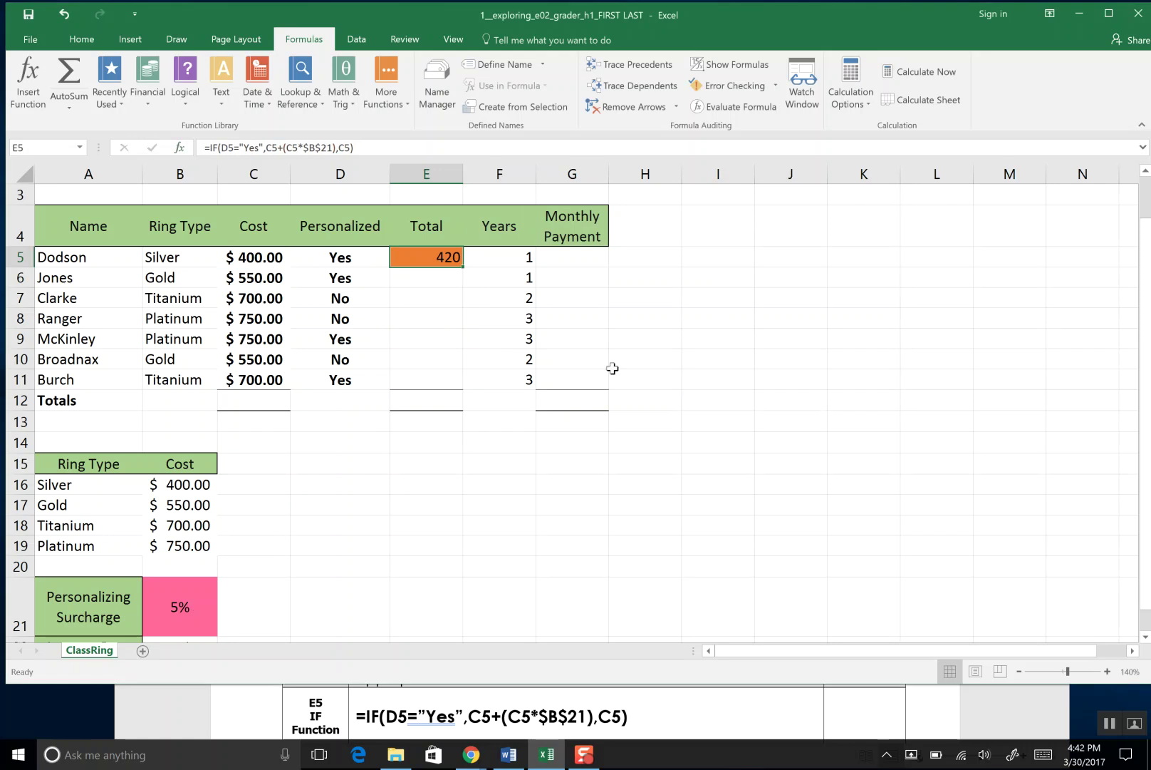